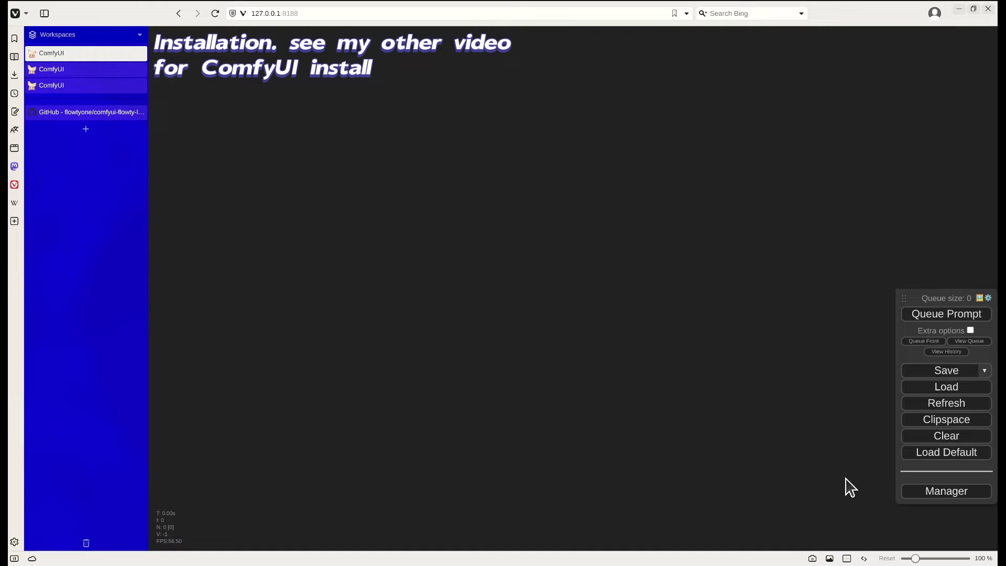
{"action": "left_click", "coordinate": [956, 492]}
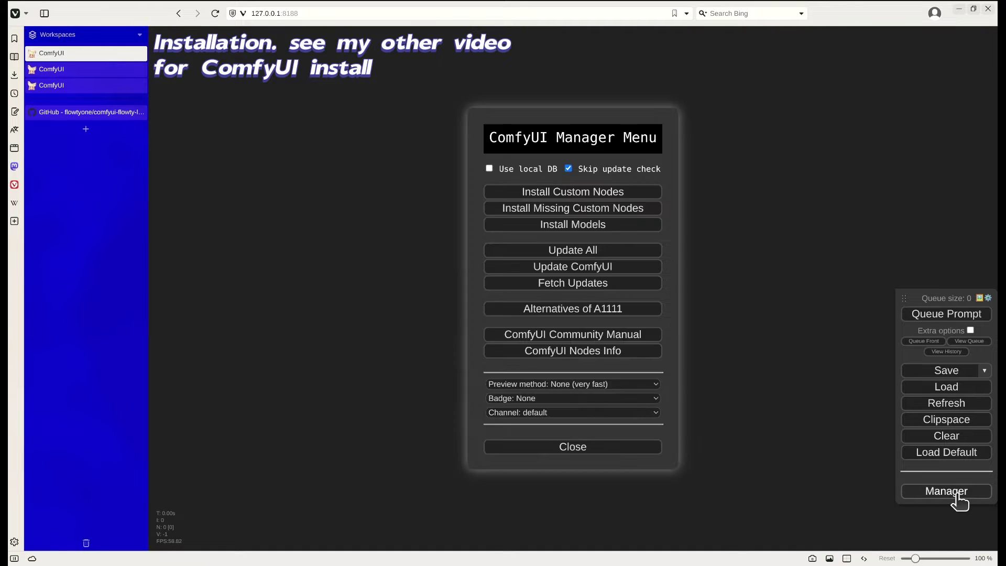
{"action": "left_click", "coordinate": [556, 192]}
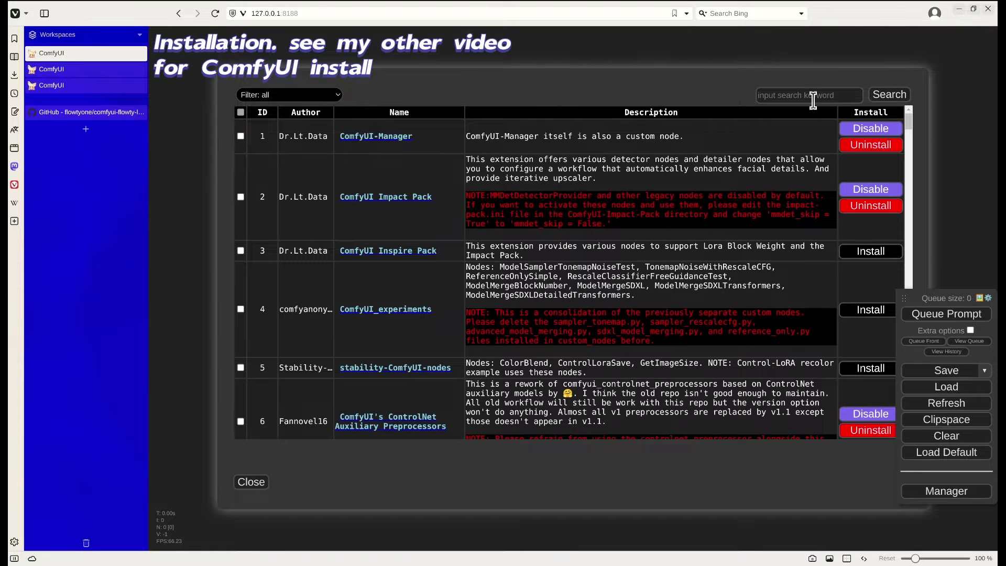
{"action": "left_click", "coordinate": [813, 99]}
{"action": "type", "text": "lcm"}
{"action": "key", "text": "Return"}
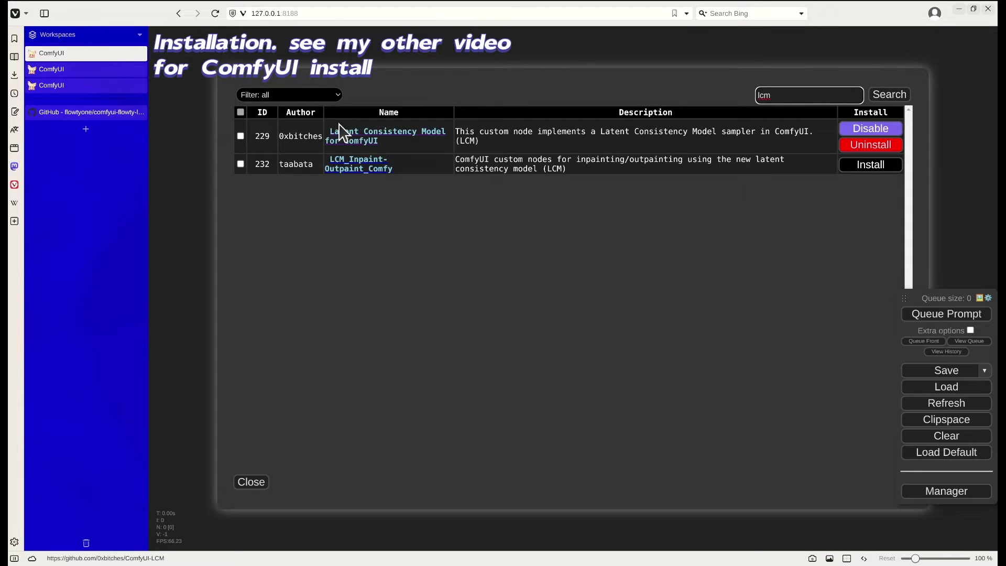
{"action": "left_click_drag", "start_coordinate": [328, 129], "coordinate": [449, 148]}
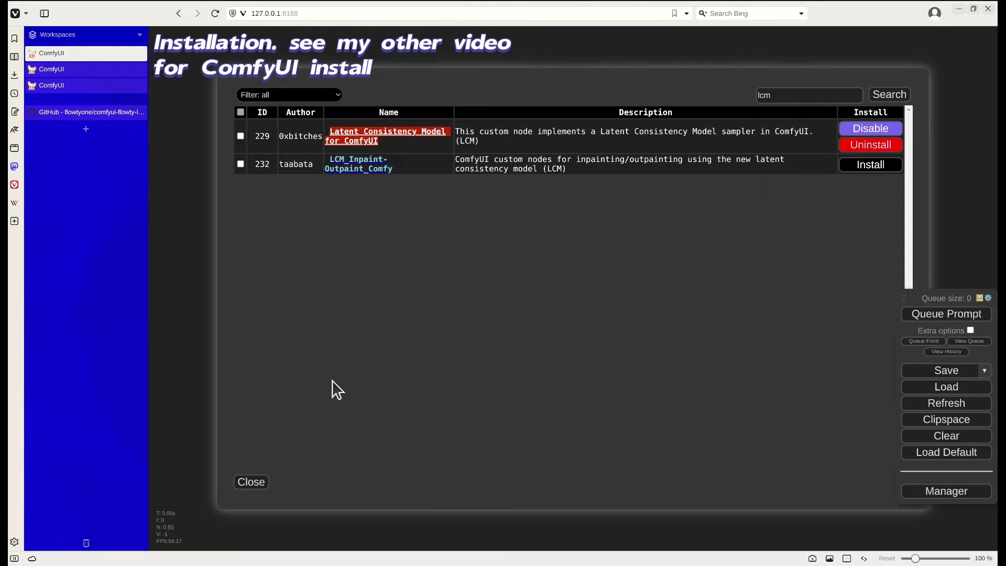
{"action": "left_click", "coordinate": [250, 486]}
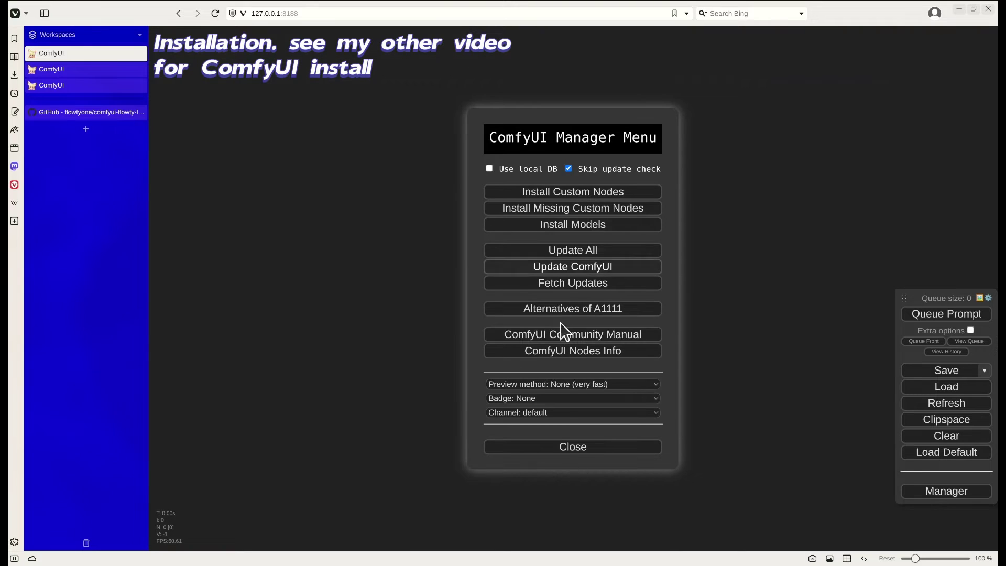
Close the Manager menu and shift the LCM Sampler and Save Image nodes slightly left
{"action": "left_click", "coordinate": [587, 453]}
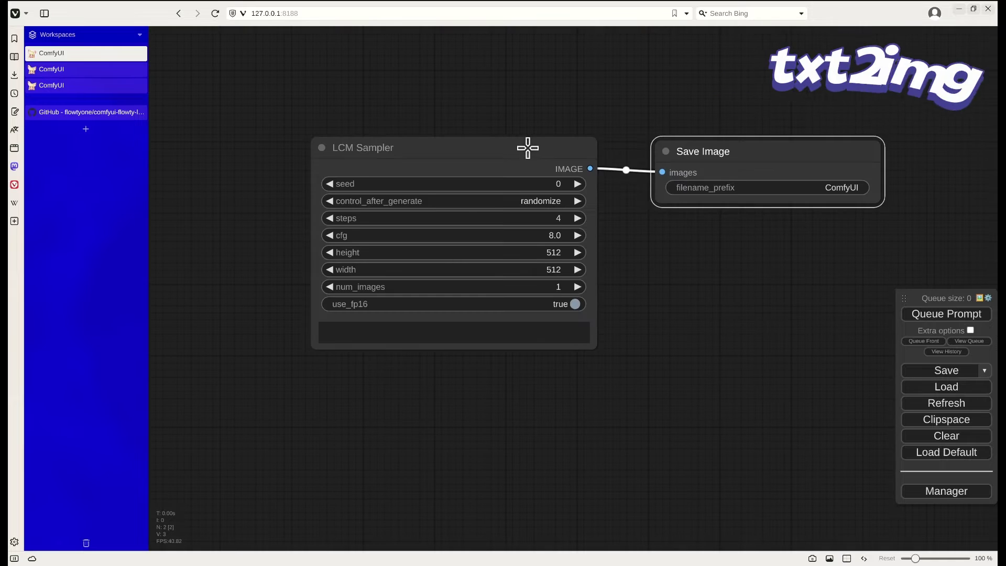
{"action": "left_click_drag", "start_coordinate": [528, 149], "coordinate": [516, 149]}
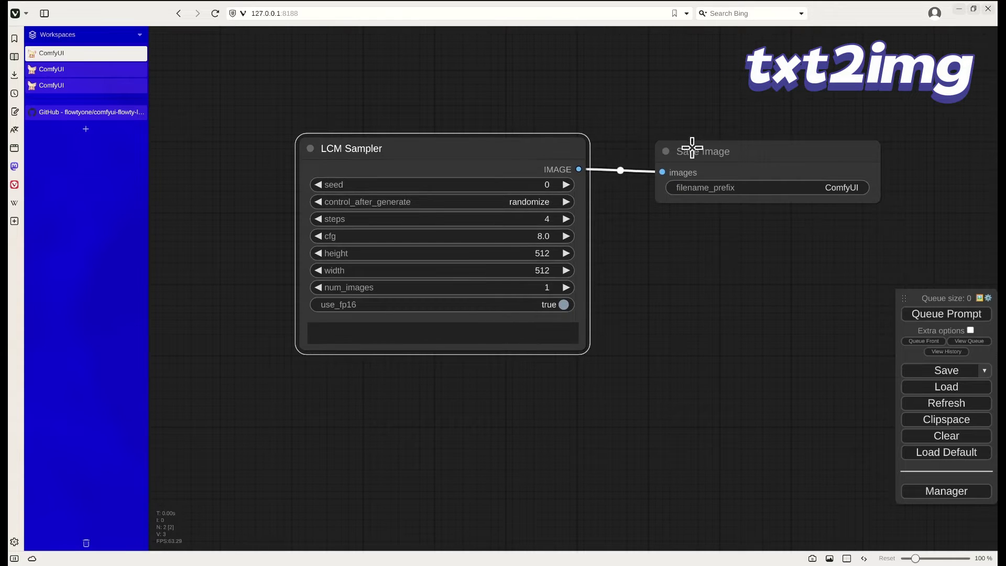
{"action": "left_click_drag", "start_coordinate": [692, 146], "coordinate": [676, 147]}
Enter the LCM Sampler prompt 'realistic, castle, lake view, sunset, masterpiece'
{"action": "left_click", "coordinate": [424, 334]}
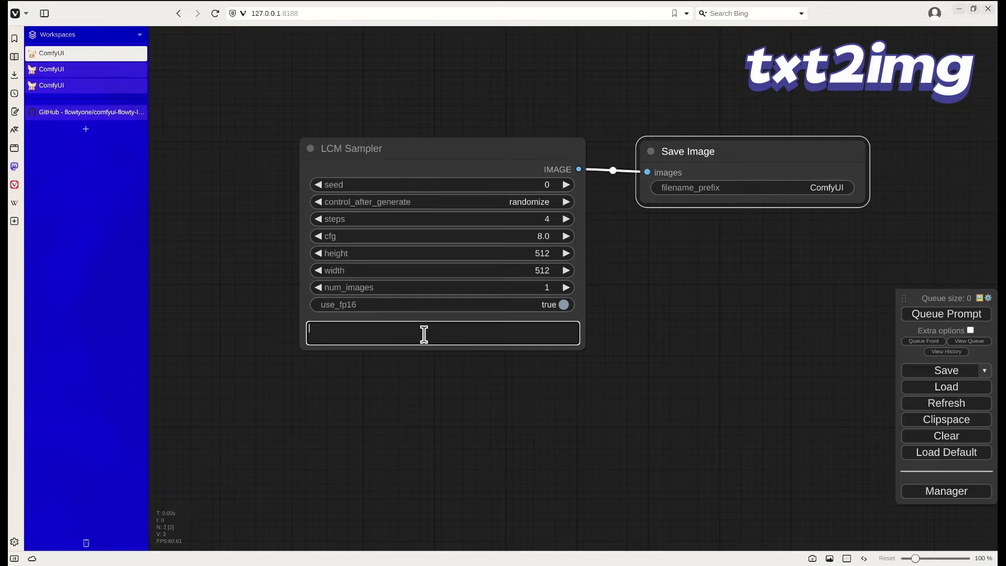
{"action": "type", "text": "realistic, castle, lake view, sunset, m"}
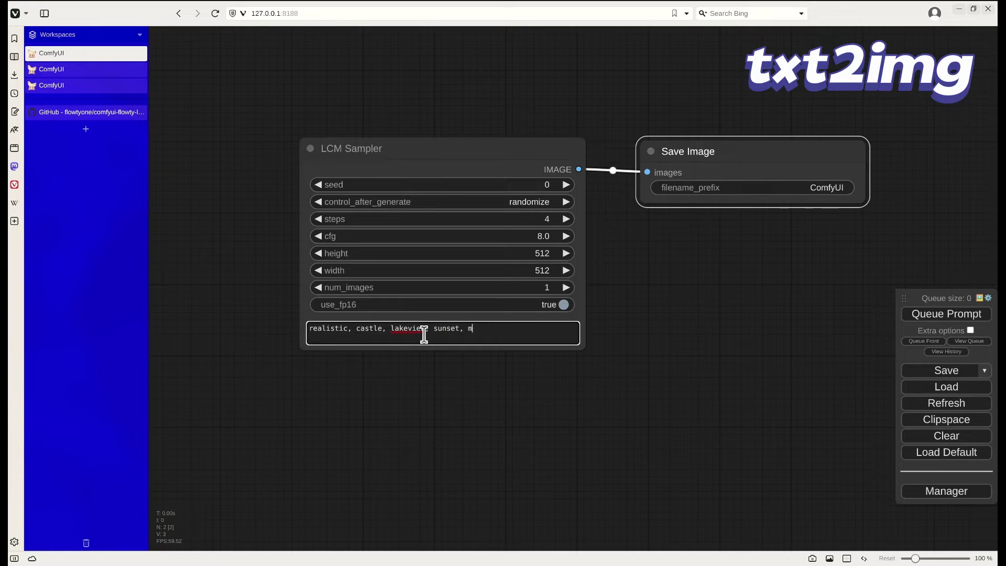
{"action": "type", "text": "asterpiece"}
{"action": "left_click", "coordinate": [409, 328]}
Check the 16384MB video memory in Radeon Profile, then queue the castle prompt in ComfyUI
{"action": "left_click", "coordinate": [4, 289]}
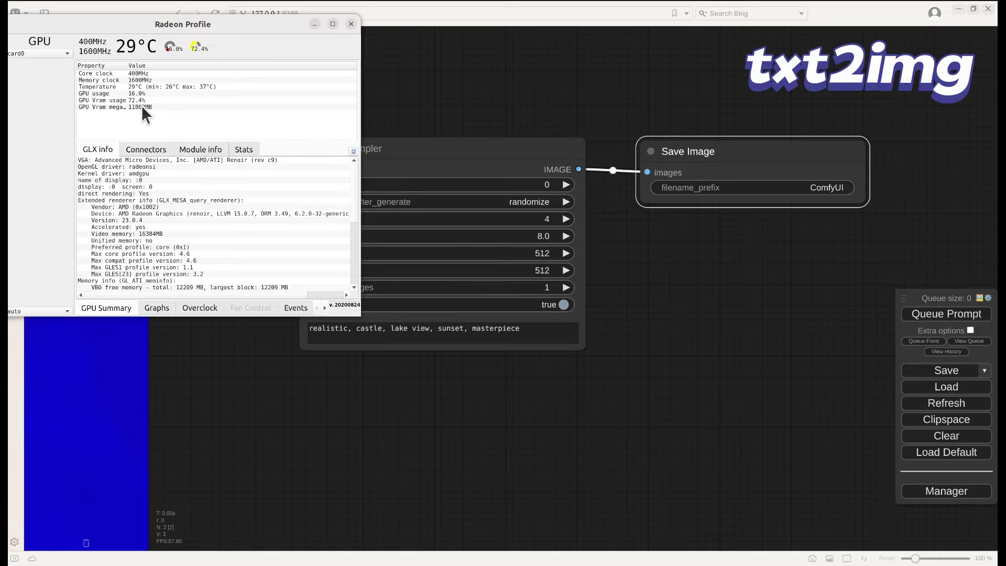
{"action": "left_click", "coordinate": [163, 234]}
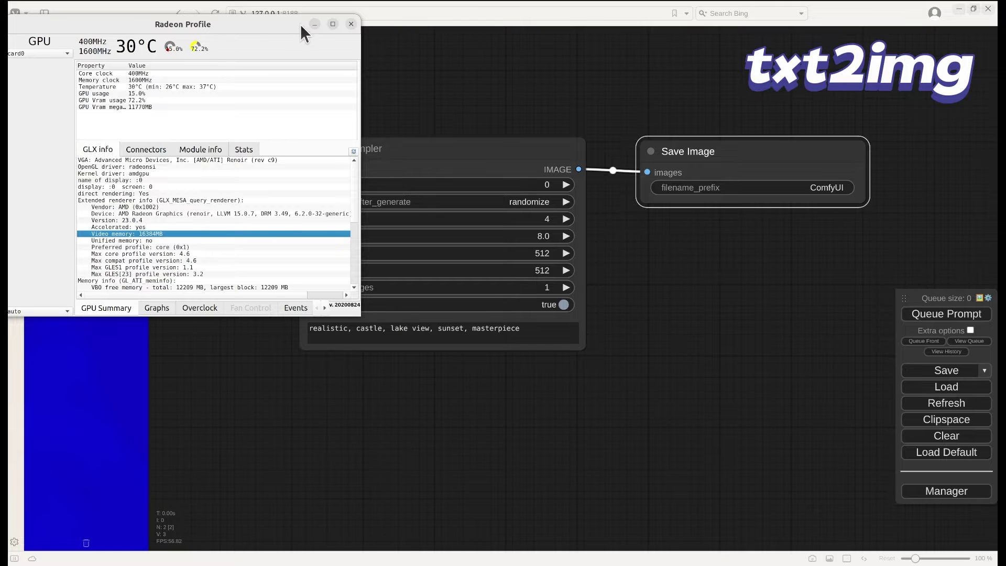
{"action": "left_click", "coordinate": [315, 24]}
{"action": "left_click_drag", "start_coordinate": [729, 153], "coordinate": [706, 150]}
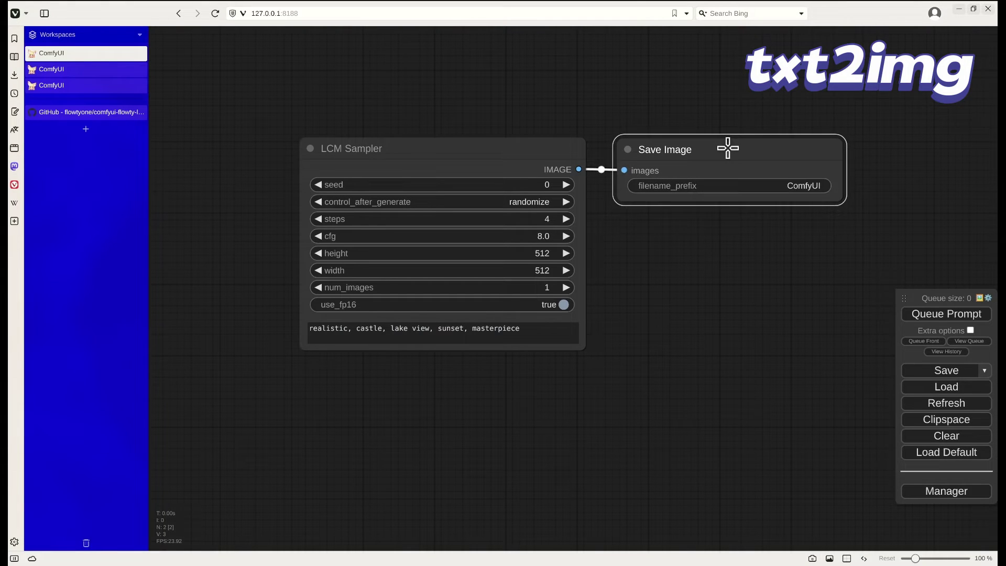
{"action": "left_click", "coordinate": [949, 314]}
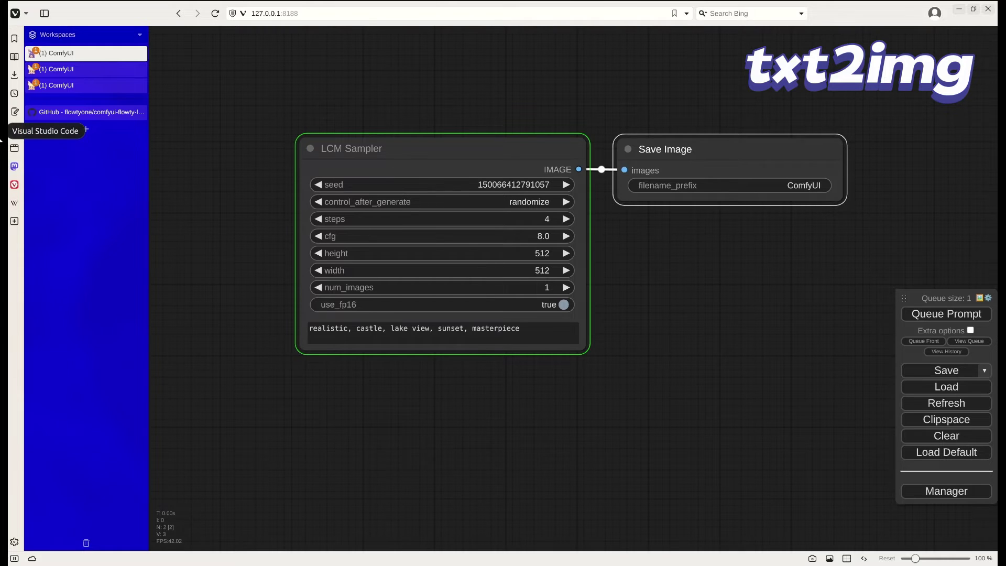
In the VS Code terminal, highlight the castle run's 11.315-second inference and 13.71-second execution times
{"action": "left_click", "coordinate": [1, 140]}
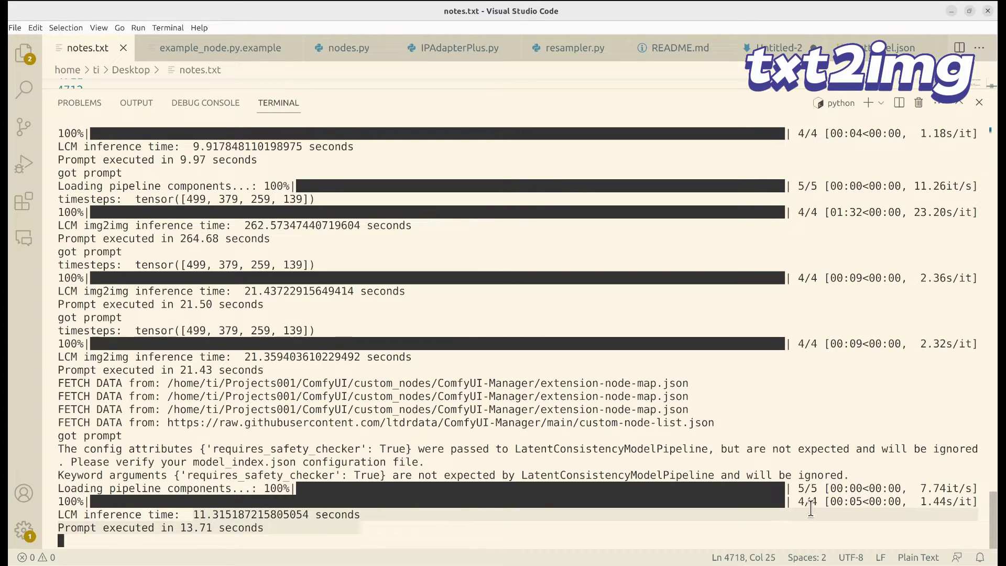
{"action": "left_click_drag", "start_coordinate": [193, 515], "coordinate": [367, 517]}
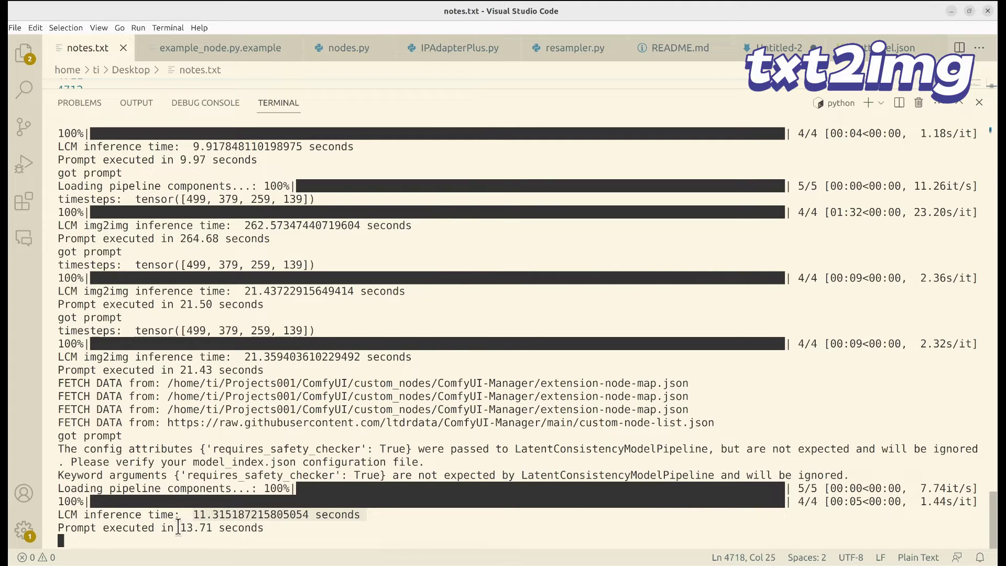
{"action": "left_click_drag", "start_coordinate": [179, 526], "coordinate": [278, 532]}
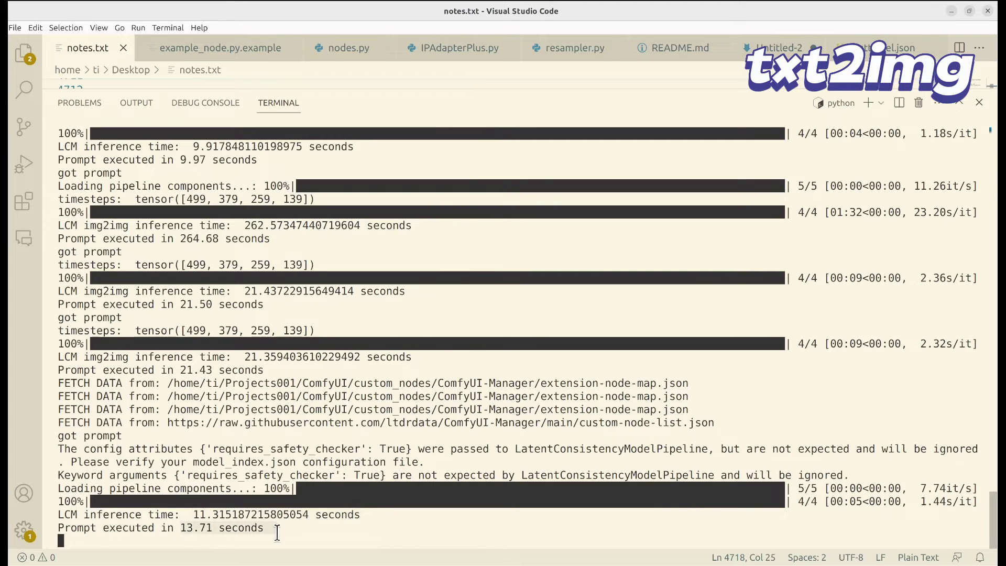
{"action": "left_click", "coordinate": [951, 11]}
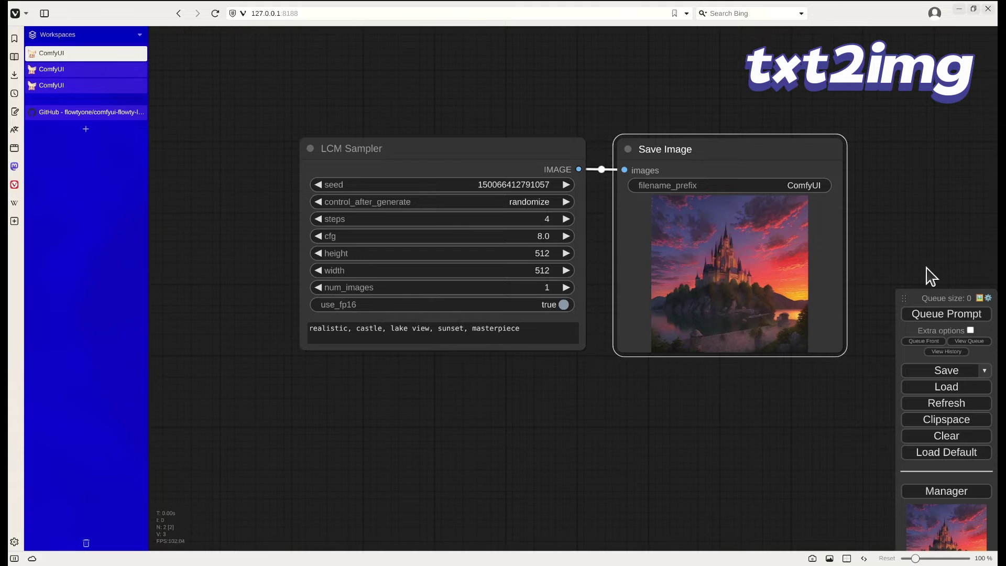
Queue two more castle generations and bring up Radeon Profile to watch GPU usage
{"action": "left_click", "coordinate": [937, 316]}
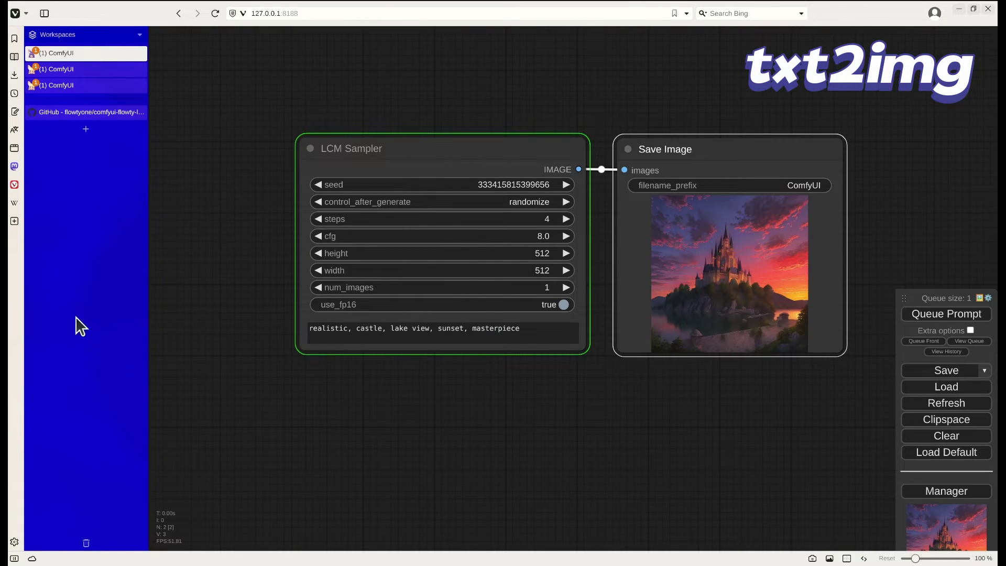
{"action": "left_click", "coordinate": [962, 317]}
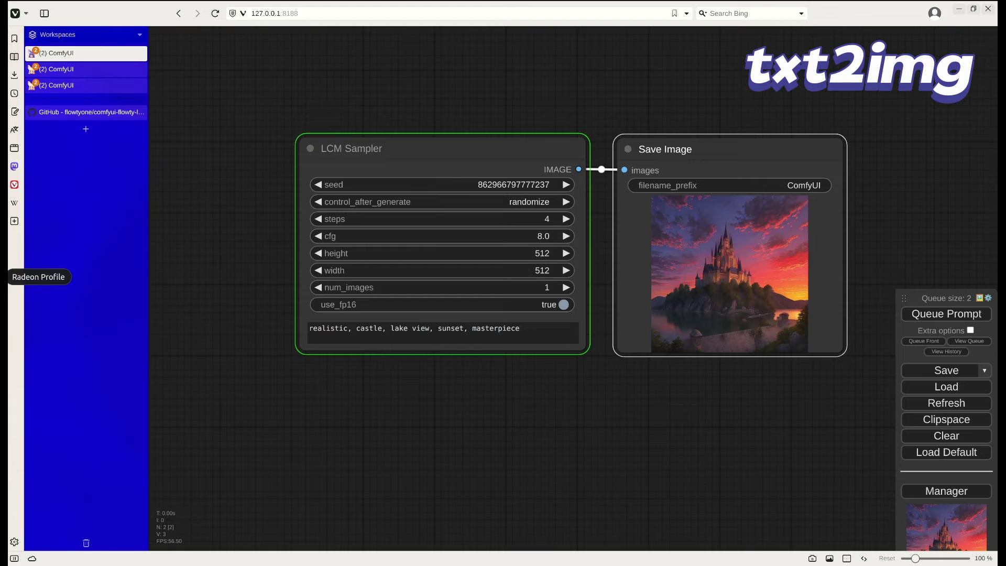
{"action": "left_click", "coordinate": [14, 276]}
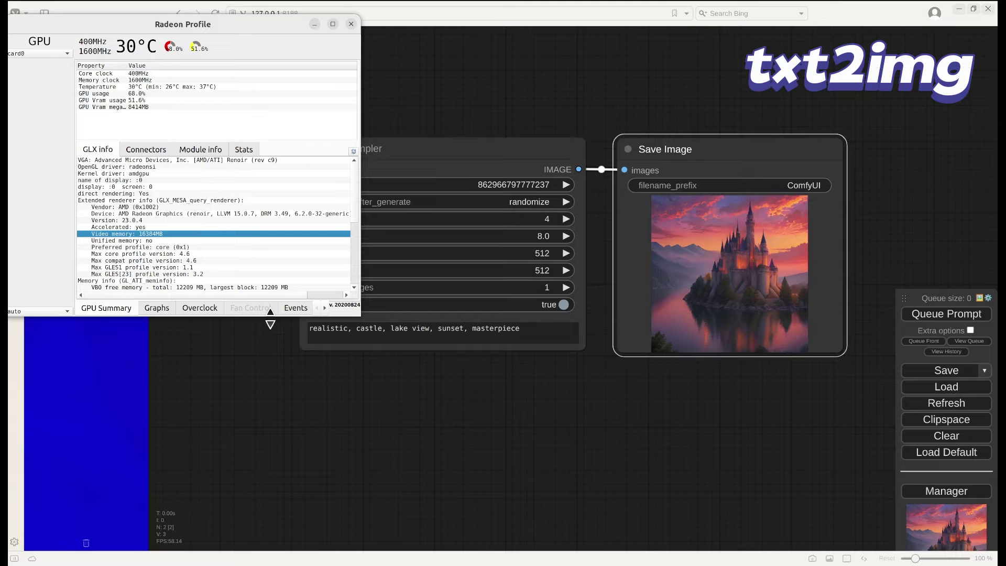
Hide Radeon Profile, glance at its GPU readings once more, and hide it again
{"action": "left_click", "coordinate": [317, 27]}
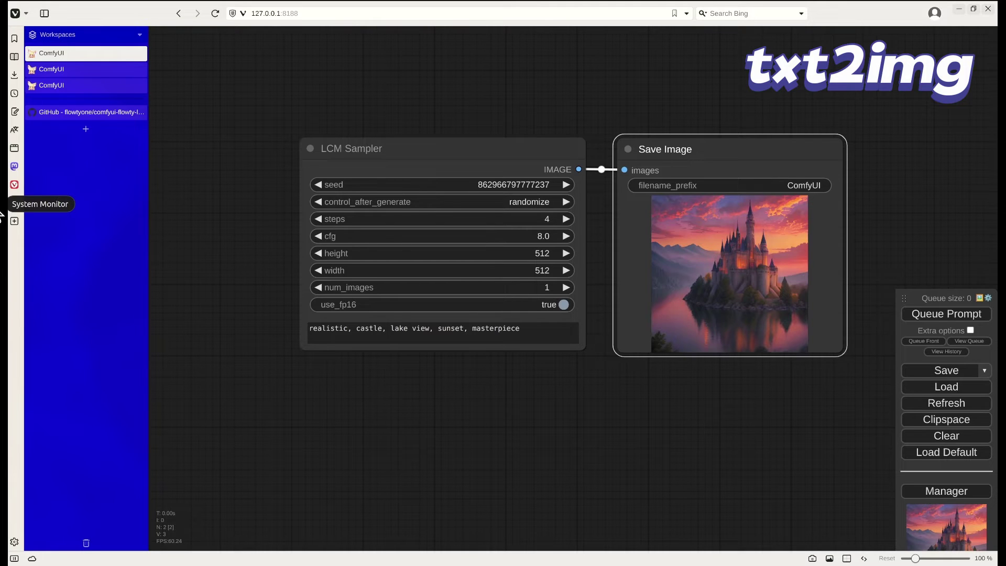
{"action": "left_click", "coordinate": [2, 289]}
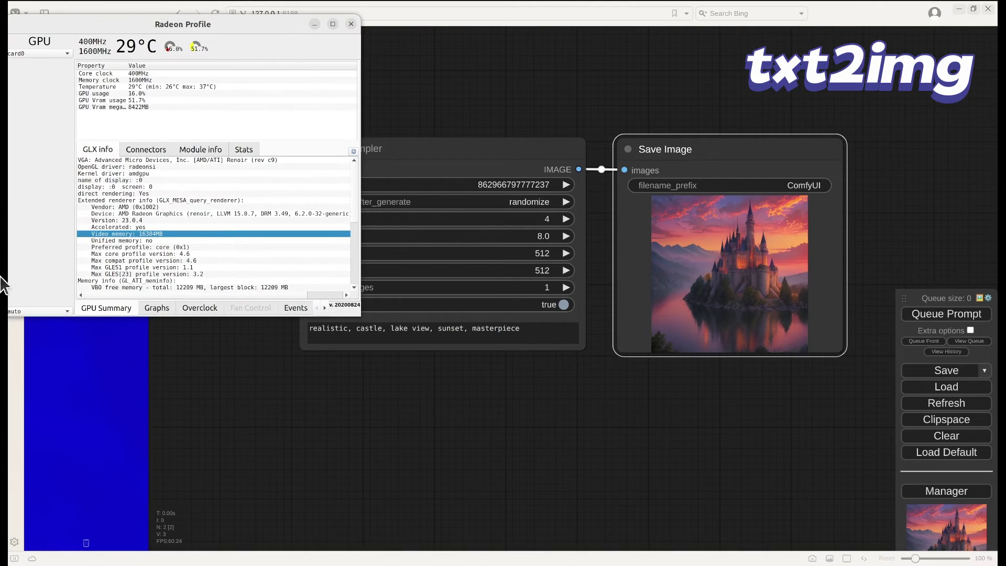
{"action": "left_click", "coordinate": [318, 28]}
In the VS Code terminal, highlight the 10.91-second inference time and scroll through the LCM timing lines
{"action": "left_click", "coordinate": [2, 142]}
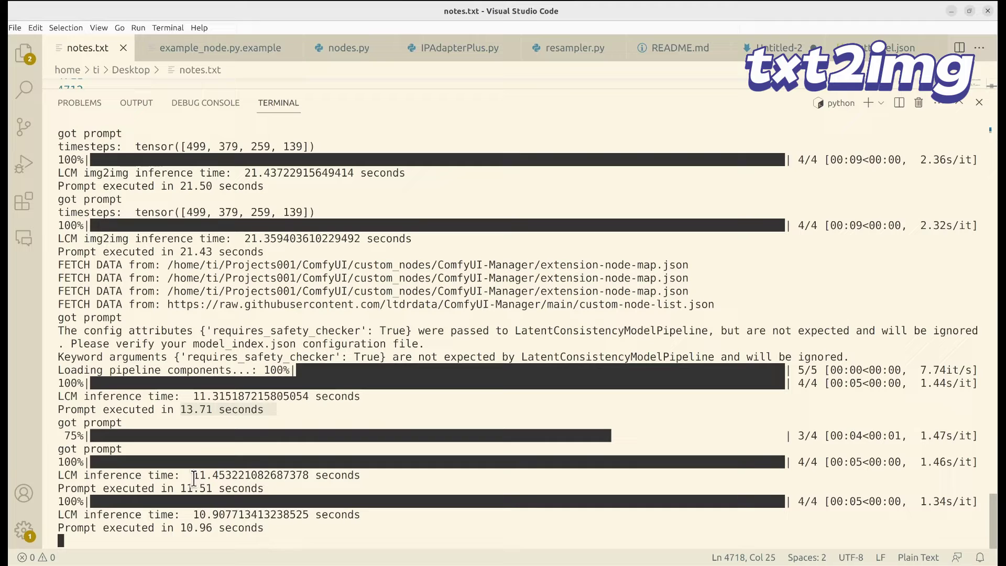
{"action": "left_click_drag", "start_coordinate": [193, 515], "coordinate": [364, 518]}
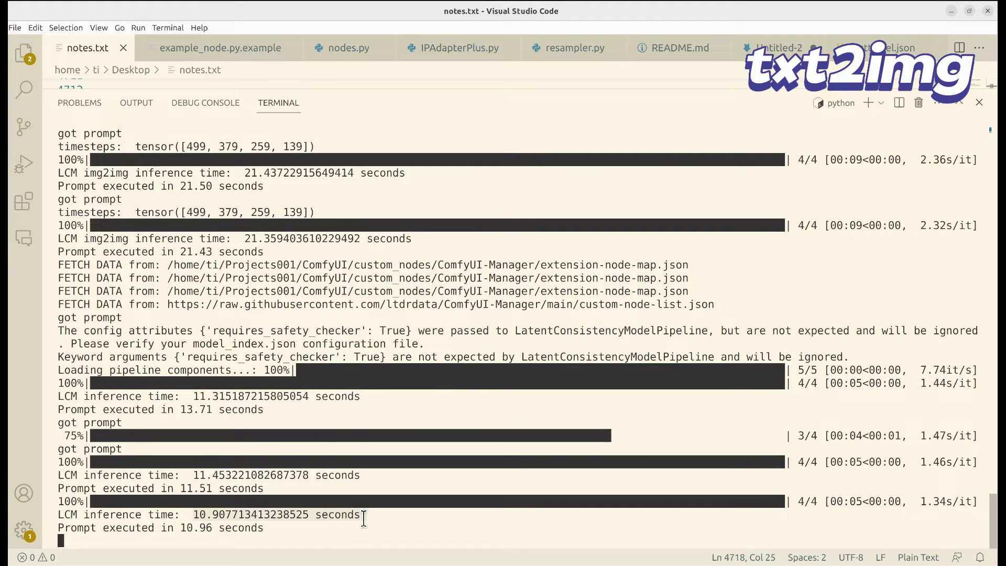
{"action": "scroll", "coordinate": [379, 408], "scroll_direction": "up", "scroll_amount": 8}
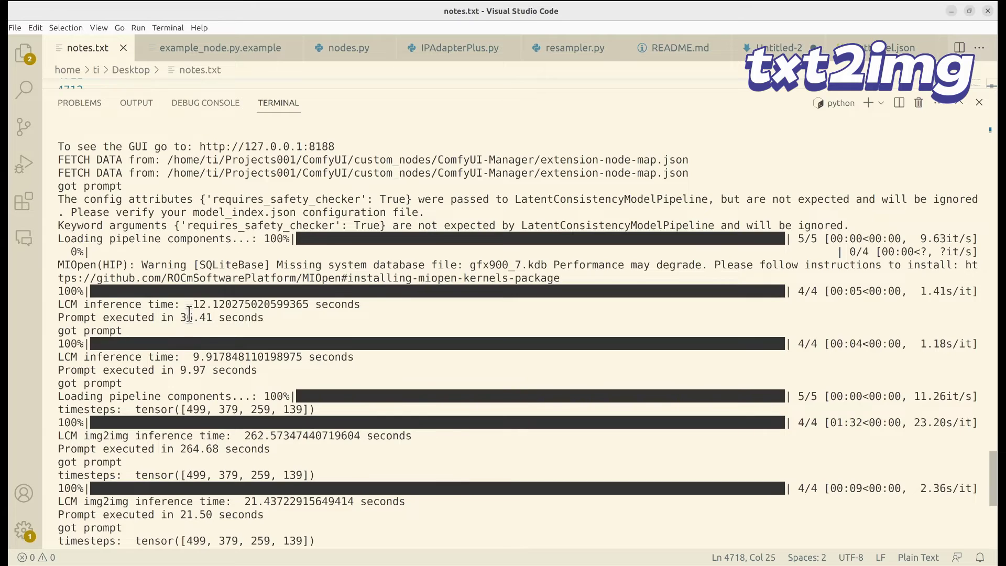
{"action": "scroll", "coordinate": [190, 314], "scroll_direction": "up", "scroll_amount": 5}
{"action": "scroll", "coordinate": [189, 313], "scroll_direction": "down", "scroll_amount": 7}
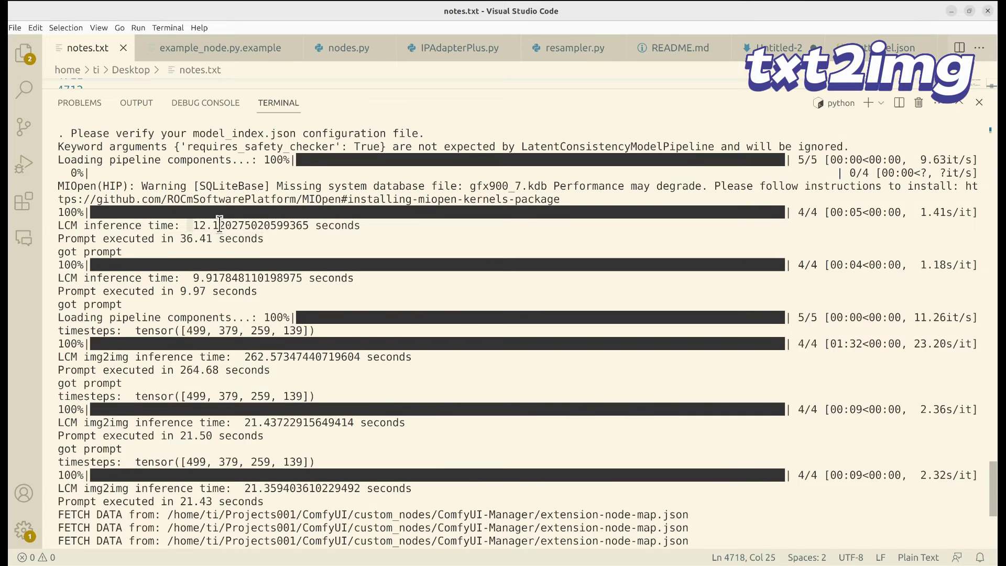
{"action": "left_click_drag", "start_coordinate": [220, 223], "coordinate": [352, 237]}
{"action": "scroll", "coordinate": [335, 357], "scroll_direction": "down", "scroll_amount": 6}
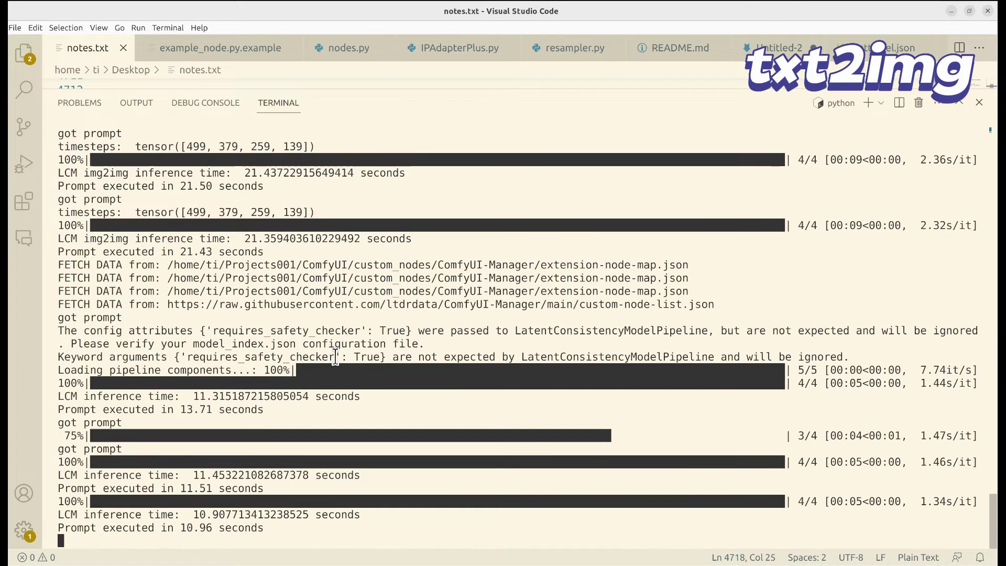
{"action": "scroll", "coordinate": [335, 357], "scroll_direction": "up", "scroll_amount": 2}
{"action": "scroll", "coordinate": [195, 404], "scroll_direction": "down", "scroll_amount": 2}
Minimize VS Code, switch to the img2img workflow, and centre its nodes on the canvas
{"action": "left_click", "coordinate": [951, 10]}
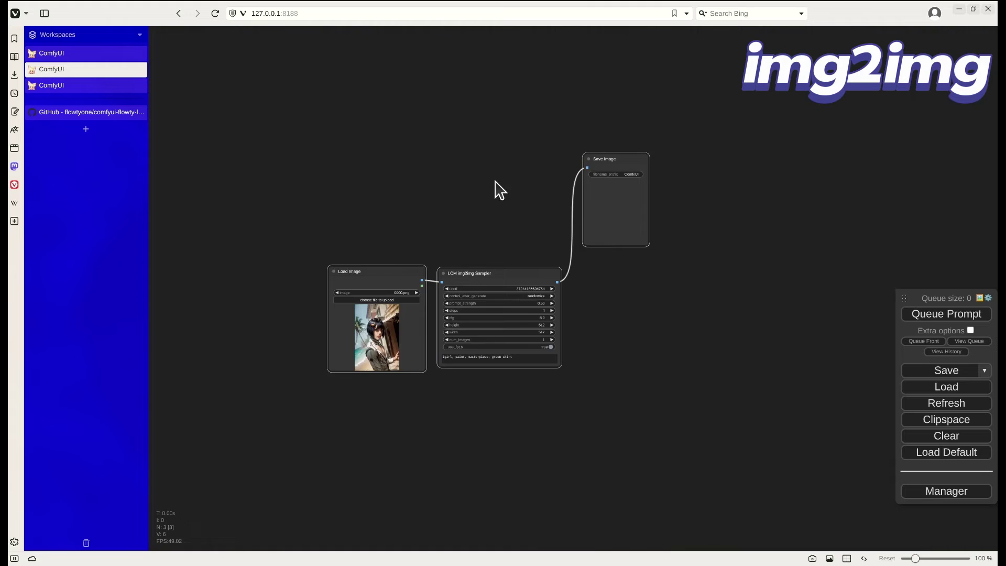
{"action": "left_click_drag", "start_coordinate": [494, 191], "coordinate": [541, 181]}
{"action": "scroll", "coordinate": [635, 247], "scroll_direction": "up", "scroll_amount": 3}
{"action": "left_click_drag", "start_coordinate": [588, 229], "coordinate": [623, 228]}
{"action": "scroll", "coordinate": [541, 213], "scroll_direction": "up", "scroll_amount": 2}
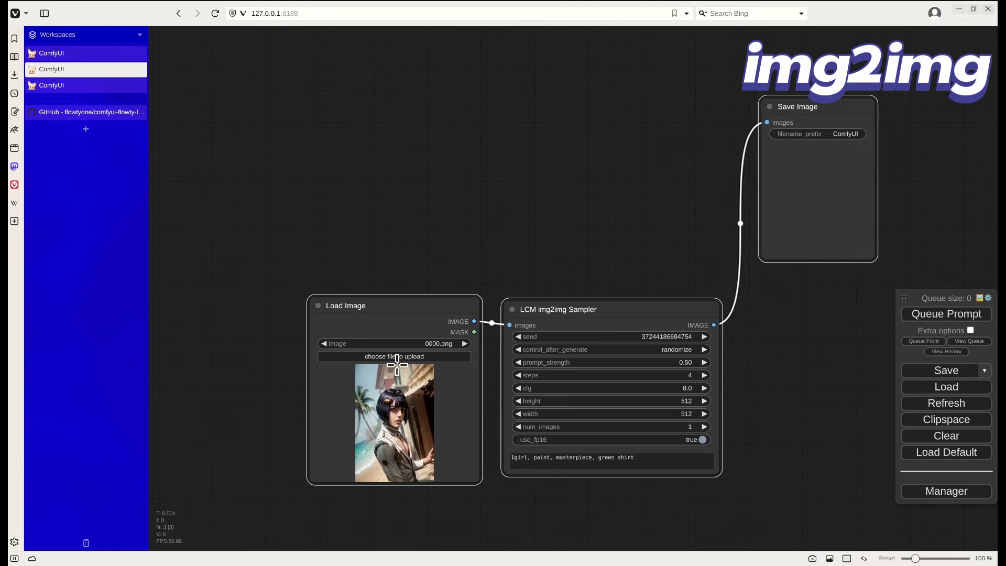
{"action": "left_click", "coordinate": [654, 461]}
Move Load Image and LCM img2img Sampler left and up, and Save Image down and left
{"action": "left_click_drag", "start_coordinate": [456, 308], "coordinate": [393, 299]}
{"action": "left_click_drag", "start_coordinate": [594, 314], "coordinate": [529, 306]}
{"action": "left_click_drag", "start_coordinate": [831, 108], "coordinate": [791, 166]}
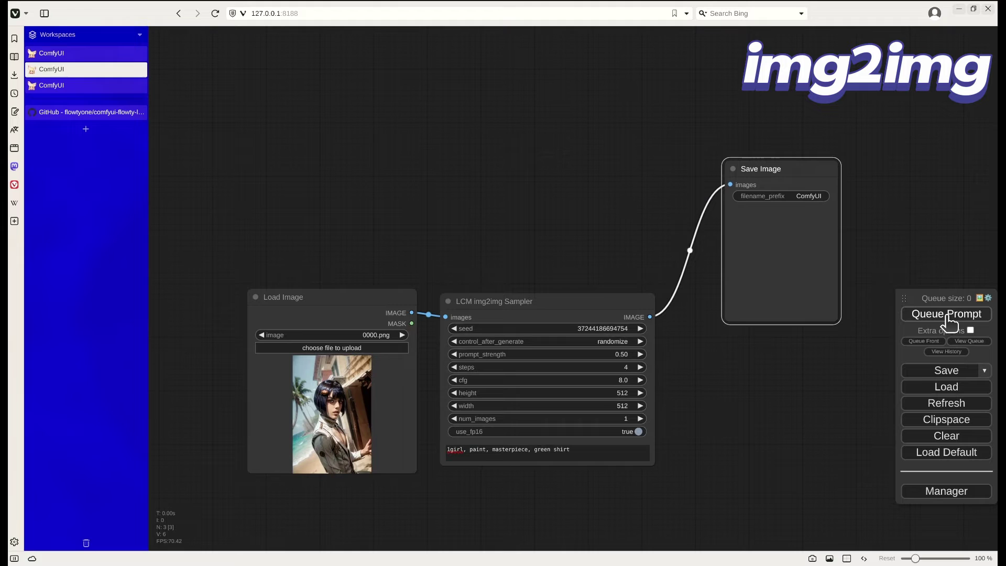
Run the img2img workflow, confirm its 23.95-second time in the terminal, and move Save Image lower-left
{"action": "left_click", "coordinate": [948, 316]}
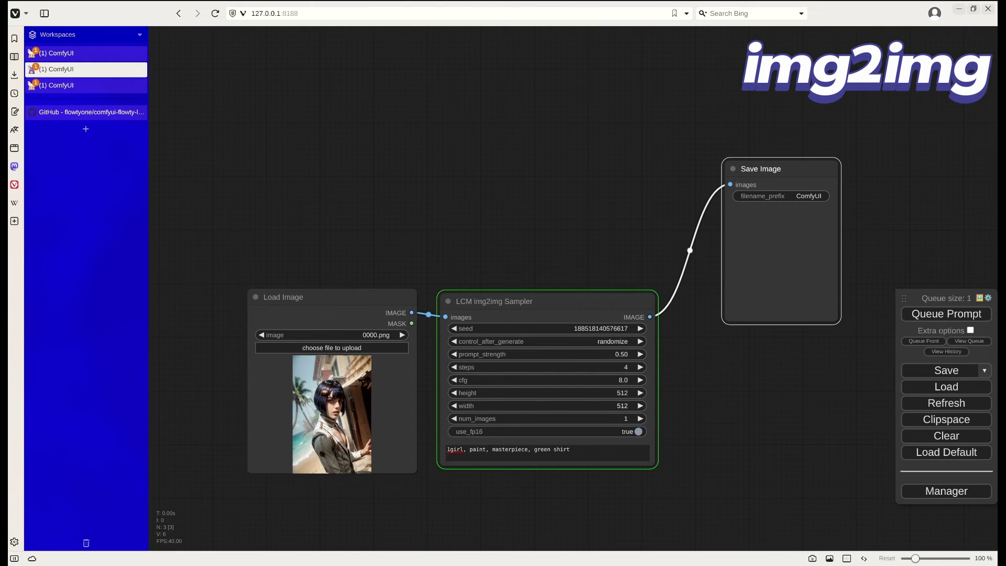
{"action": "left_click_drag", "start_coordinate": [216, 26], "coordinate": [219, 13]}
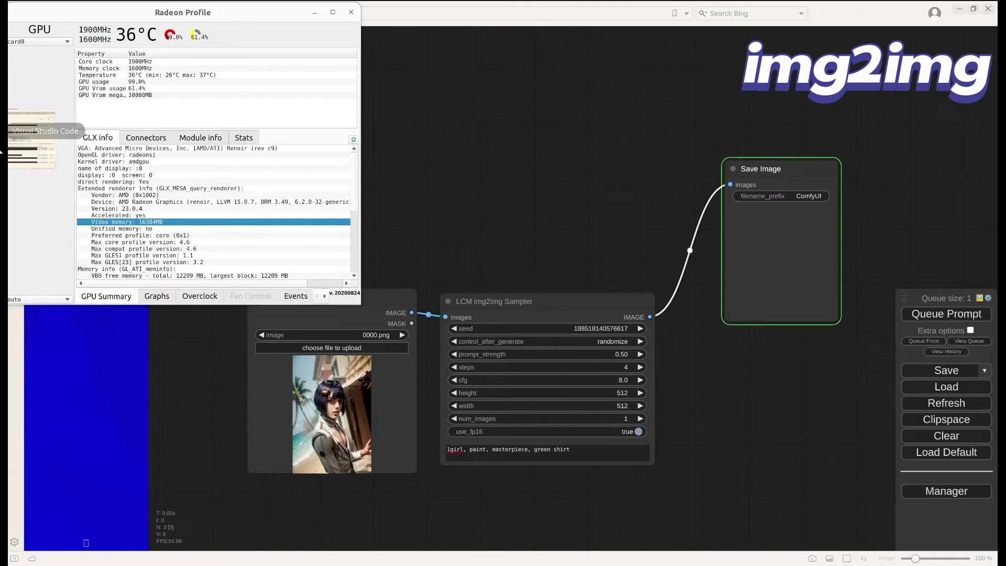
{"action": "key", "text": "alt+Tab"}
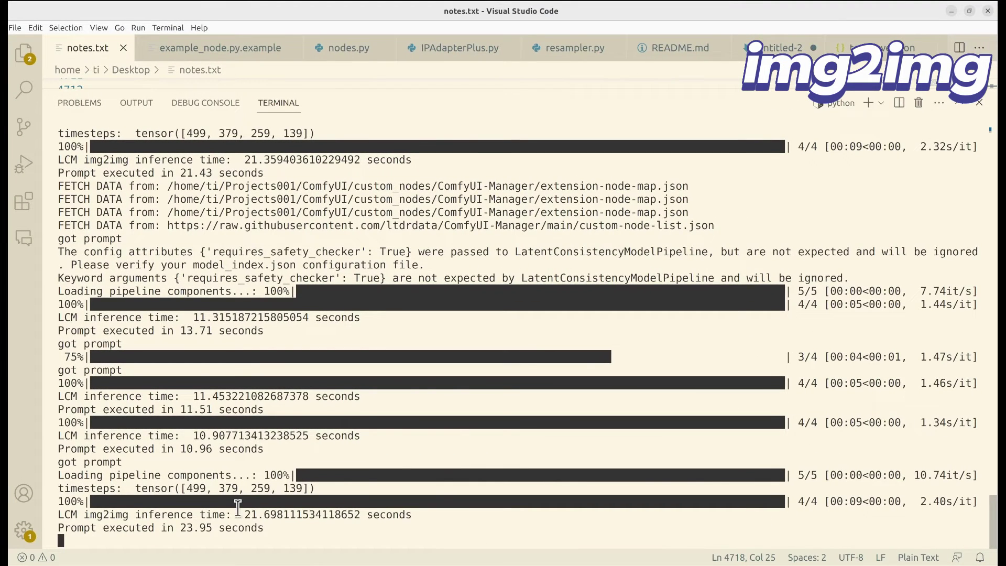
{"action": "left_click", "coordinate": [952, 11]}
{"action": "left_click", "coordinate": [767, 173]}
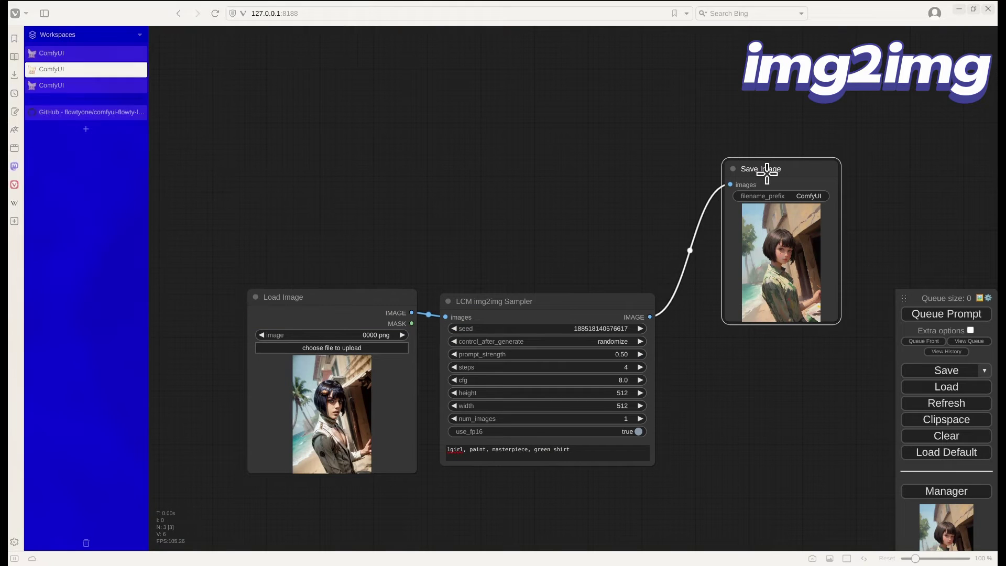
{"action": "left_click_drag", "start_coordinate": [767, 174], "coordinate": [744, 263]}
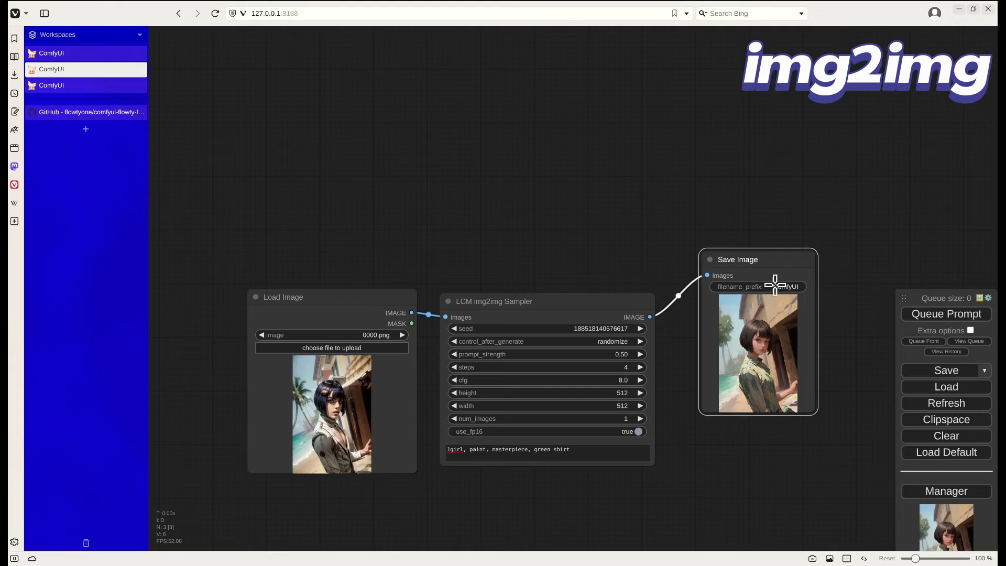
Switch to the video workflow, set frame_load_cap to 225, and nudge the sampler node up
{"action": "key", "text": "ctrl+Tab"}
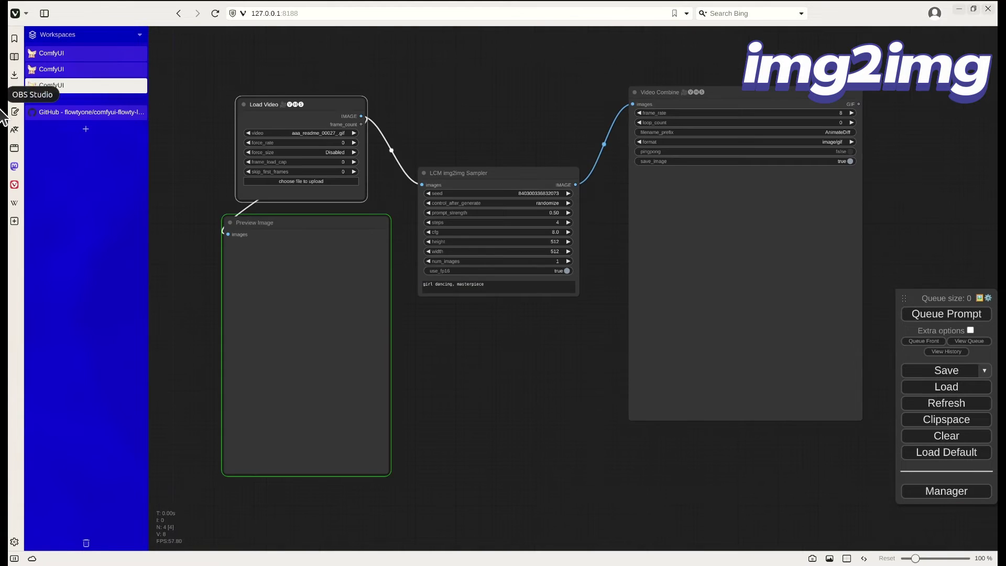
{"action": "left_click_drag", "start_coordinate": [345, 161], "coordinate": [463, 438]}
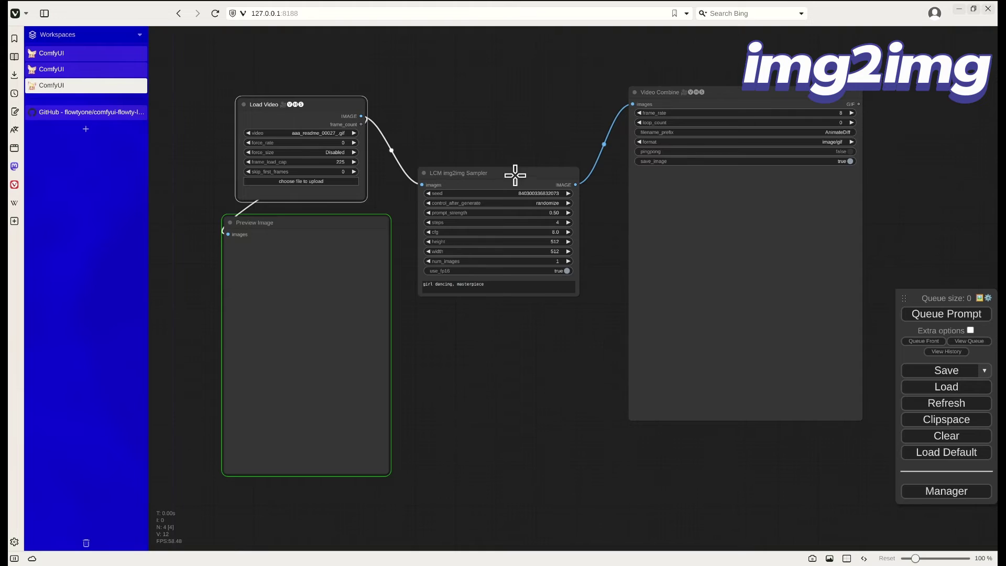
{"action": "left_click_drag", "start_coordinate": [514, 175], "coordinate": [519, 161]}
Replace the sampler prompt with 'car drove on the road, masterpiece' and pan so all nodes show
{"action": "left_click", "coordinate": [451, 266]}
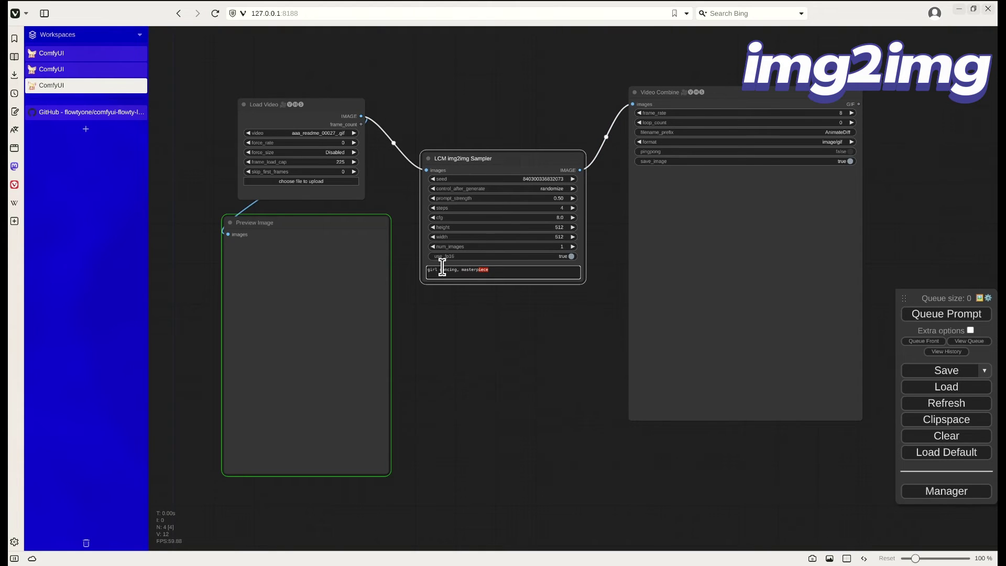
{"action": "triple_click", "coordinate": [448, 270]}
{"action": "type", "text": "car mov"}
{"action": "type", "text": "drove on the road"}
{"action": "left_click_drag", "start_coordinate": [508, 153], "coordinate": [500, 139]}
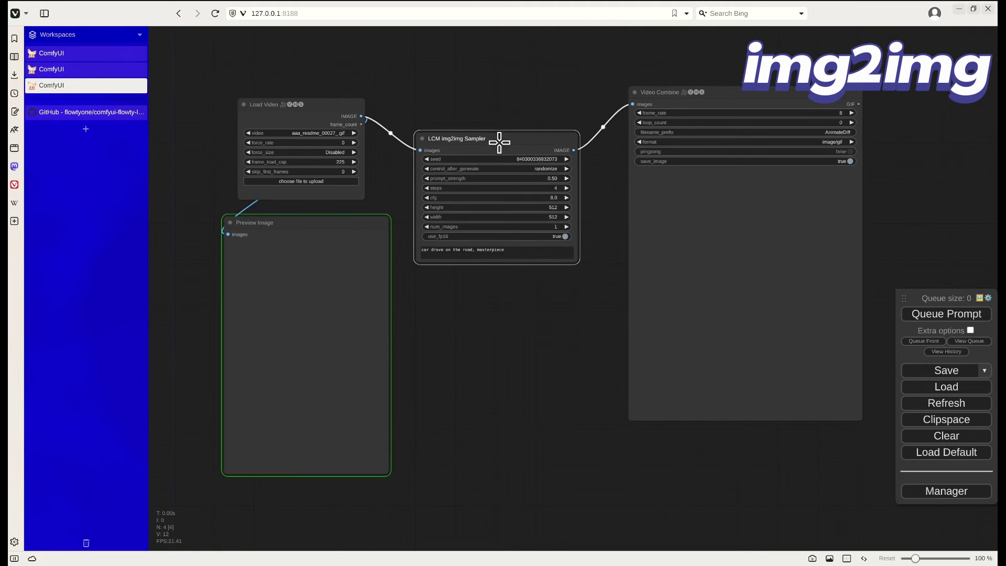
{"action": "scroll", "coordinate": [499, 144], "scroll_direction": "up", "scroll_amount": 5}
{"action": "scroll", "coordinate": [497, 159], "scroll_direction": "down", "scroll_amount": 1}
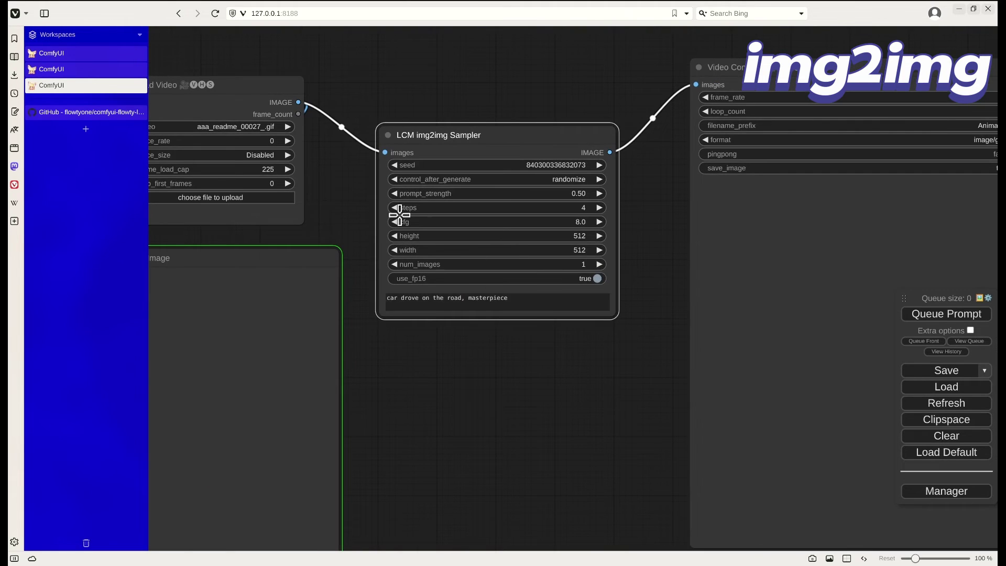
{"action": "scroll", "coordinate": [398, 213], "scroll_direction": "down", "scroll_amount": 3}
{"action": "left_click_drag", "start_coordinate": [357, 193], "coordinate": [386, 184]}
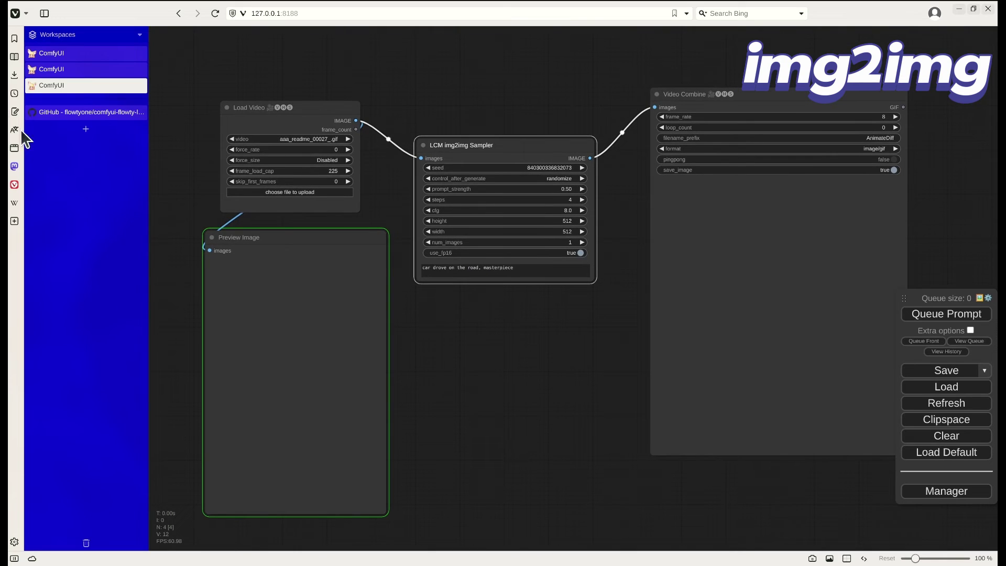
{"action": "scroll", "coordinate": [460, 343], "scroll_direction": "down", "scroll_amount": 2}
{"action": "scroll", "coordinate": [460, 344], "scroll_direction": "right", "scroll_amount": 2}
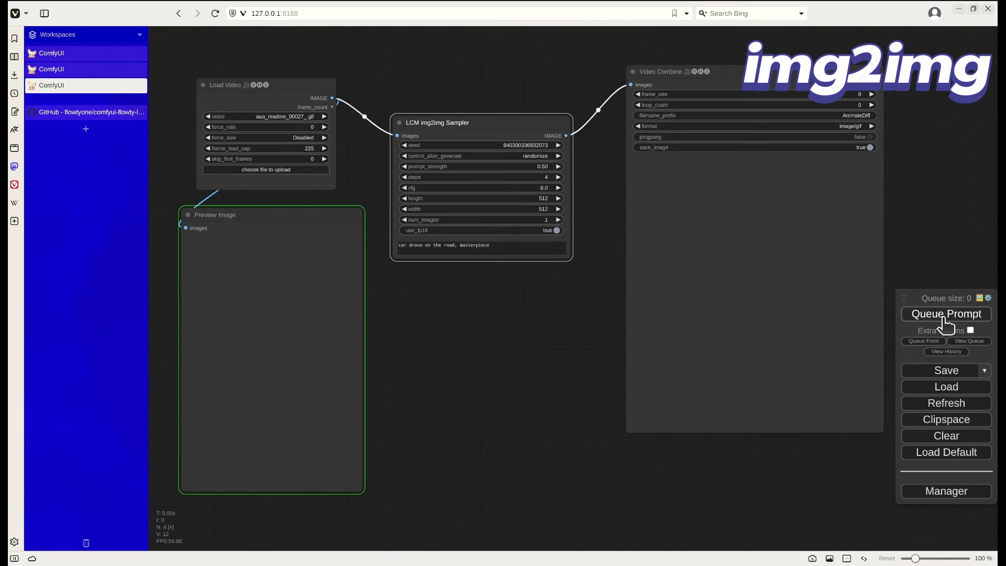
Queue the video workflow and monitor the run in Radeon Profile and the VS Code terminal
{"action": "left_click", "coordinate": [950, 317]}
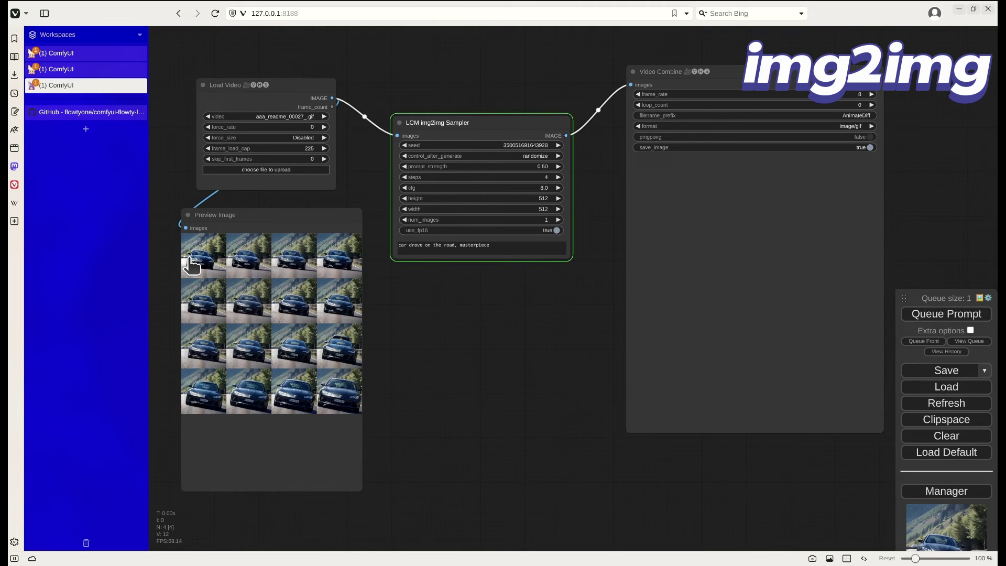
{"action": "key", "text": "alt+Tab"}
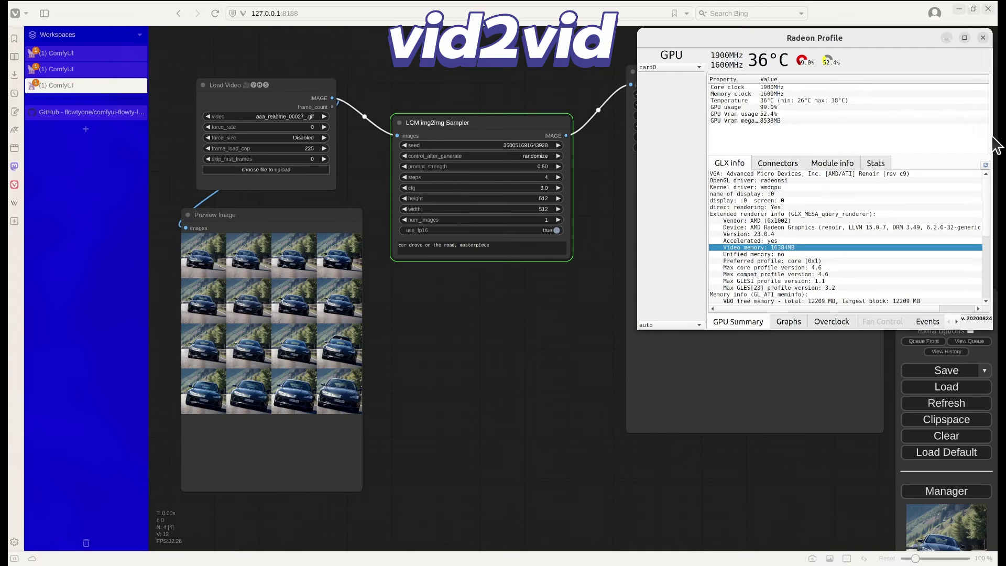
{"action": "key", "text": "alt+Tab"}
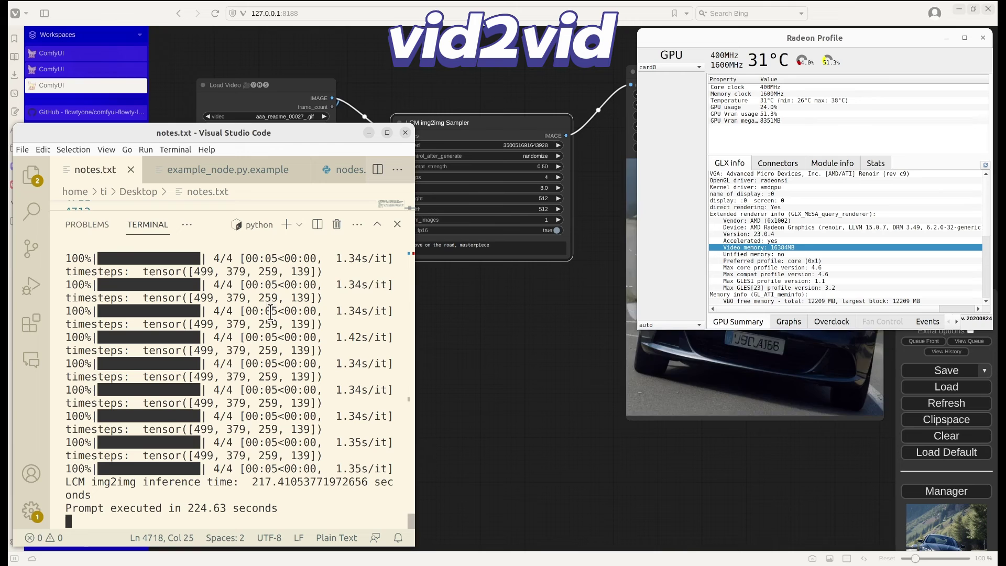
Highlight the per-step timing in the terminal, then minimize Radeon Profile and VS Code to show the car frames
{"action": "left_click_drag", "start_coordinate": [245, 337], "coordinate": [317, 337]}
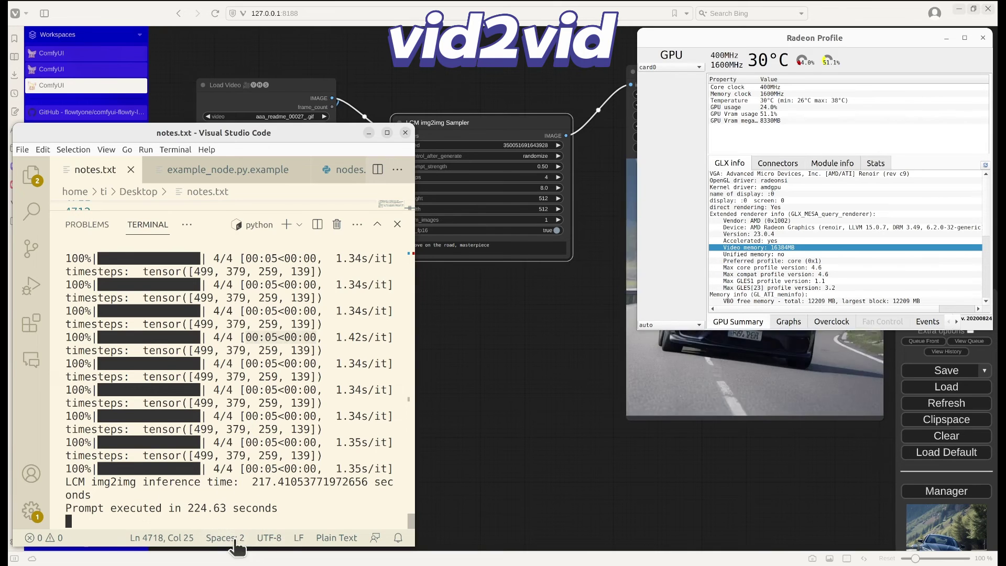
{"action": "left_click", "coordinate": [946, 39]}
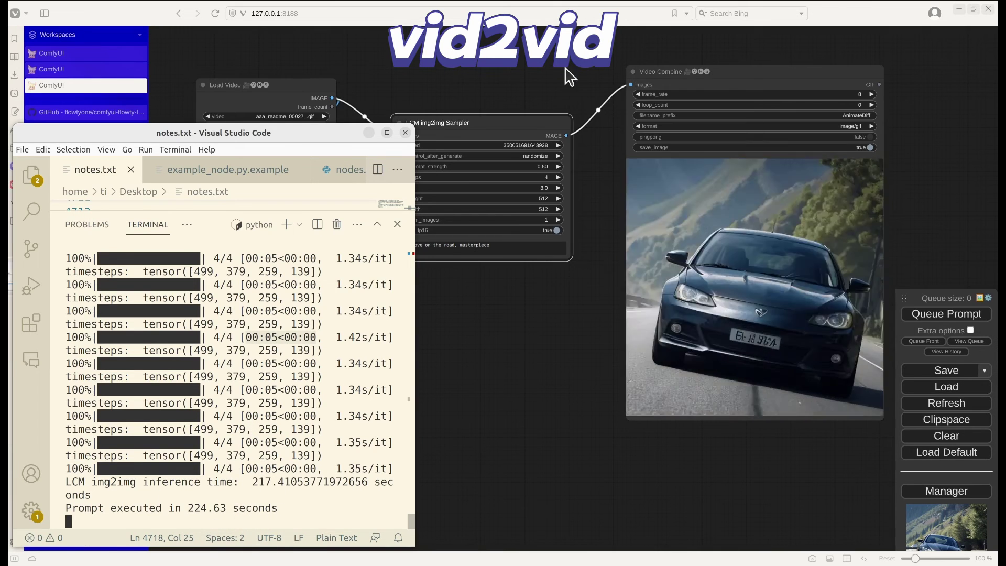
{"action": "left_click", "coordinate": [368, 133]}
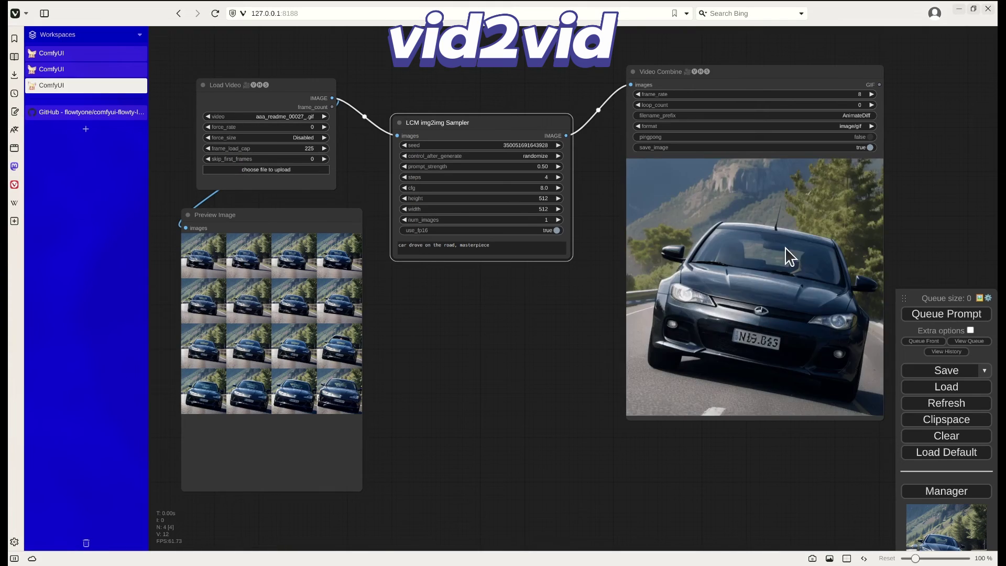